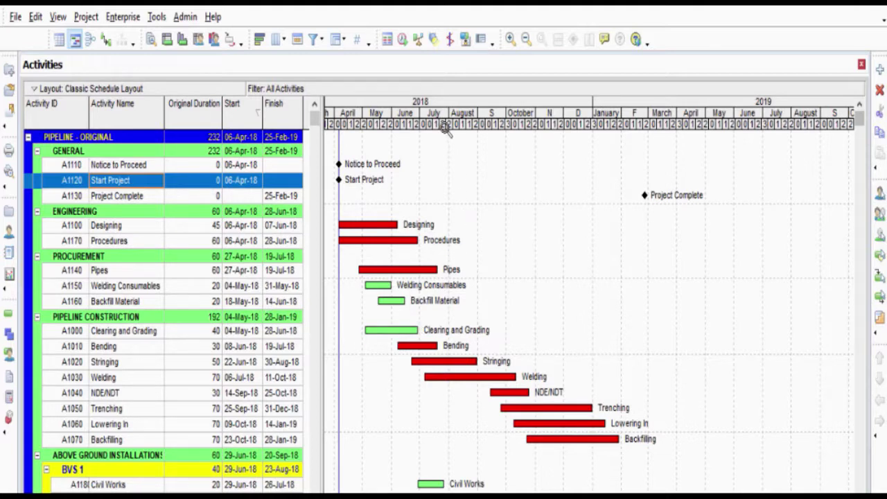
Zoom the Gantt timescale out to show months through late 2019, selecting Notice to Proceed
drag(447, 128, 394, 91)
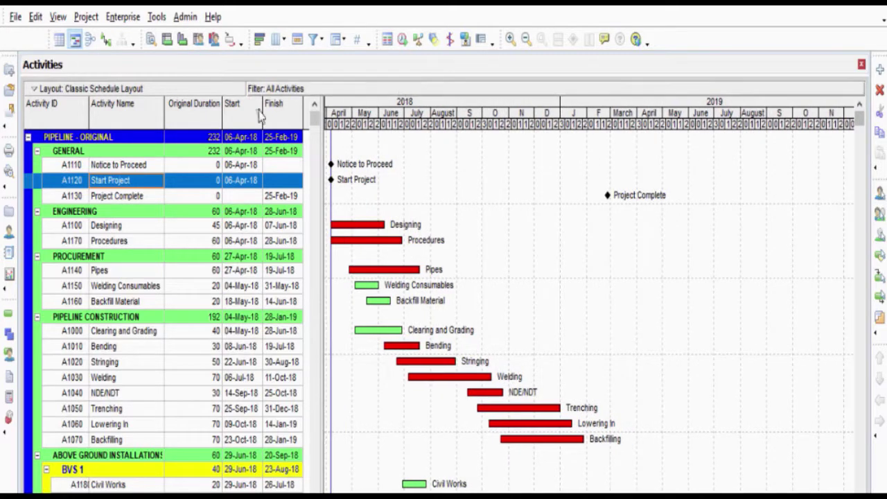
click(88, 167)
scroll(88, 167, down, 3)
scroll(89, 174, up, 3)
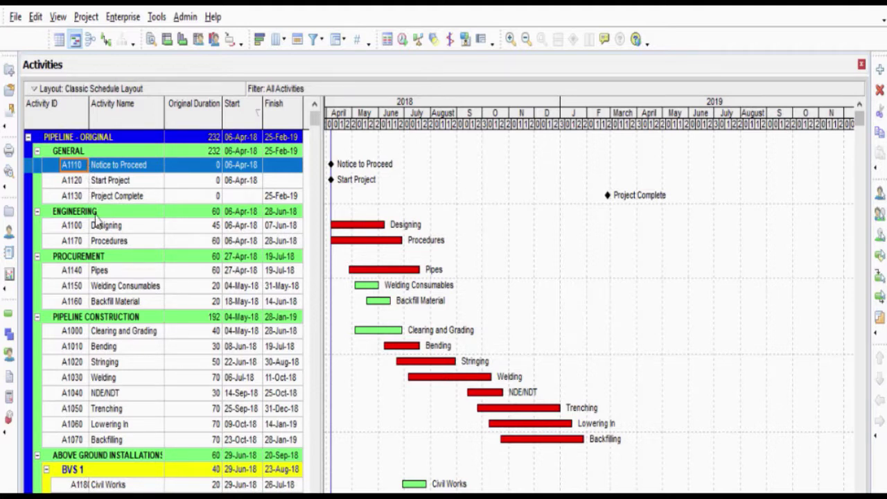
click(122, 17)
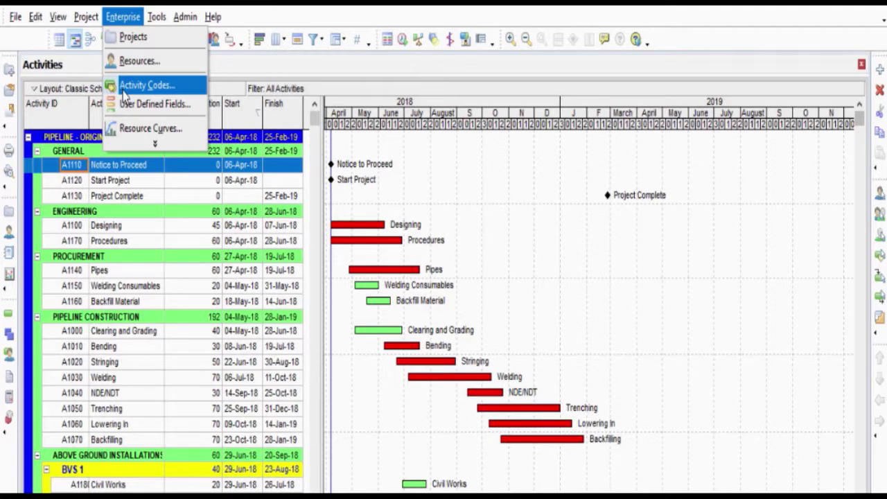
Create a global activity code named RESPONSIBILITY and select it for adding values
click(146, 86)
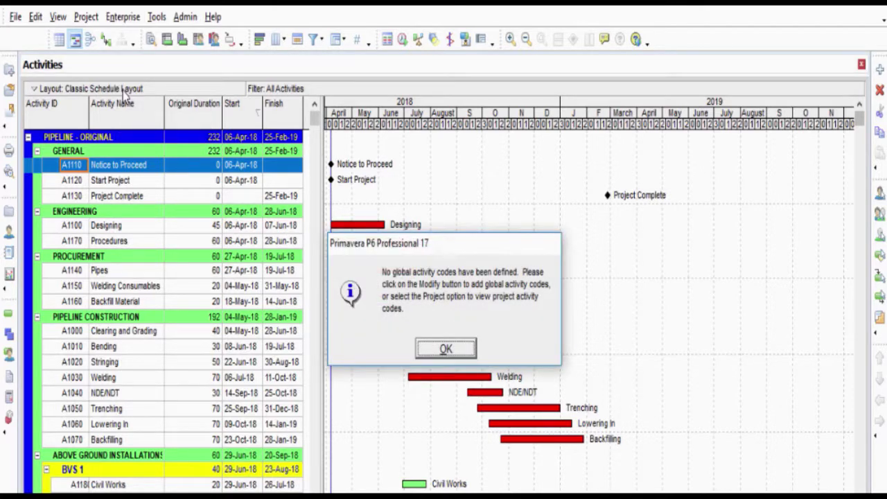
click(444, 349)
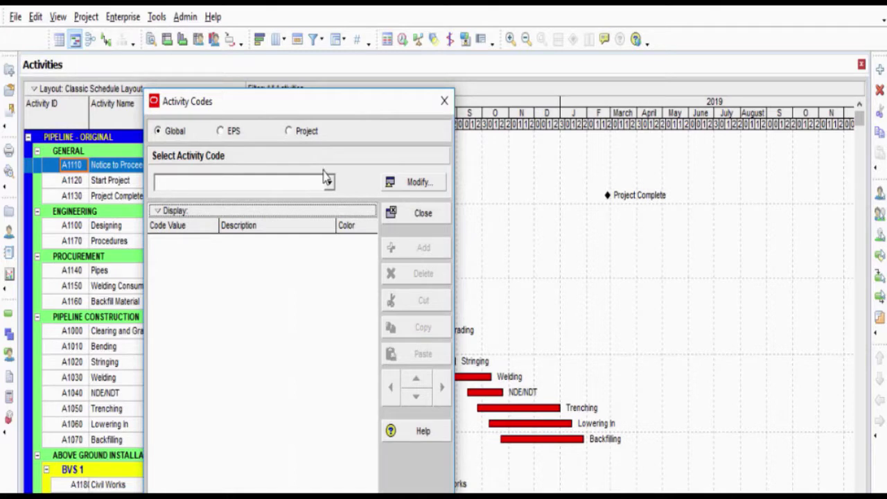
click(393, 187)
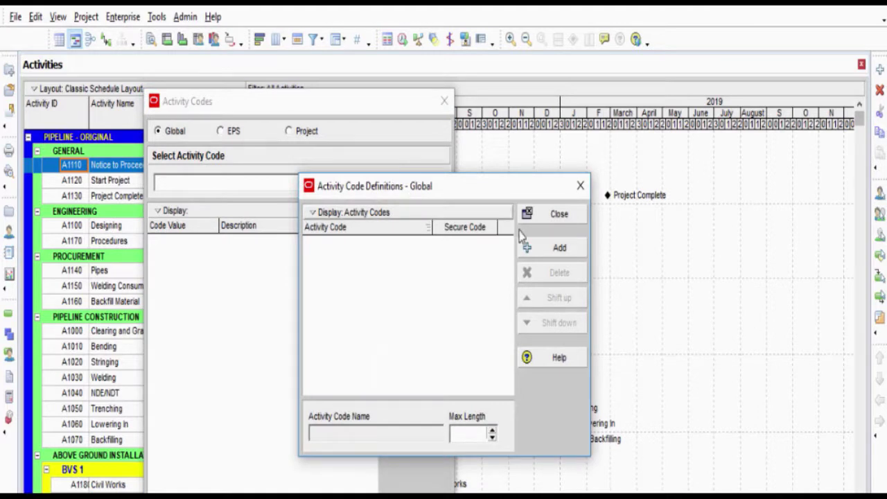
click(541, 254)
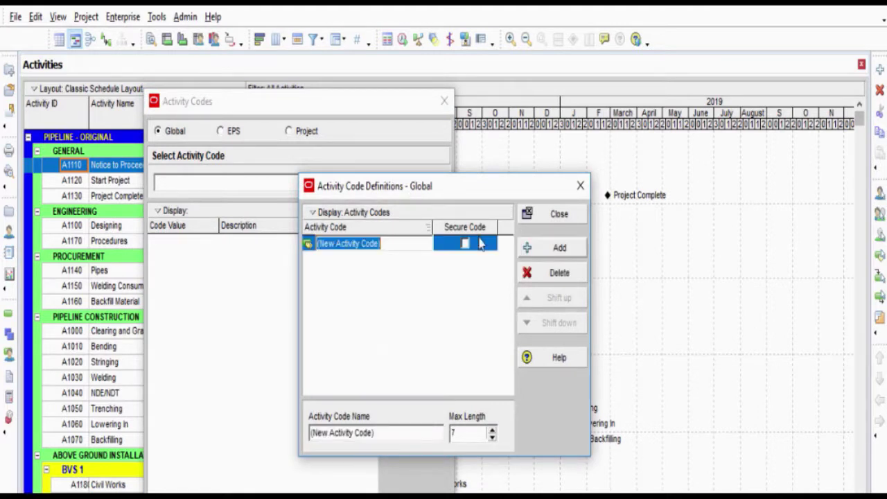
text(RES)
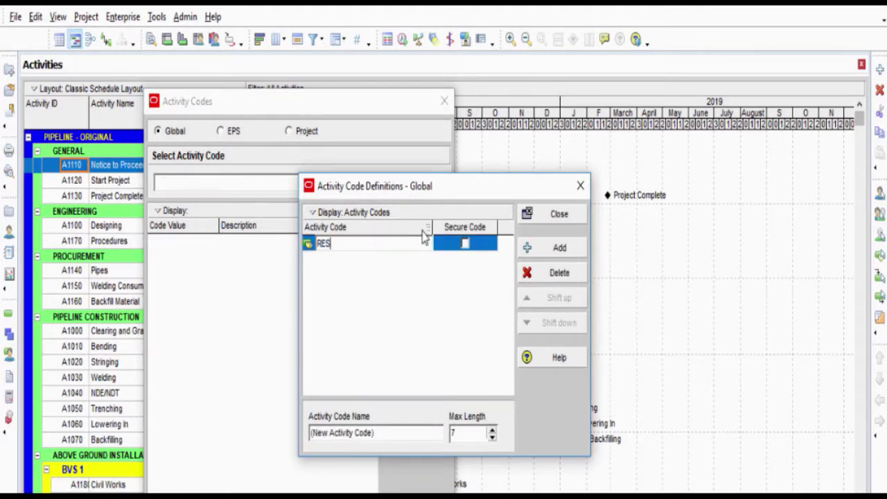
text(PONSIBILITY)
click(558, 214)
click(218, 189)
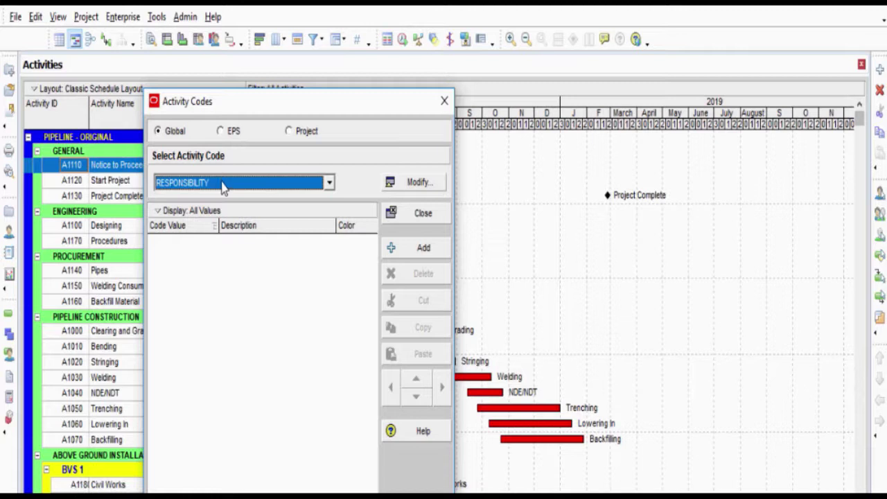
Add the RESPONSIBILITY value MEC with description MECHANICAL ENGINEER
click(426, 248)
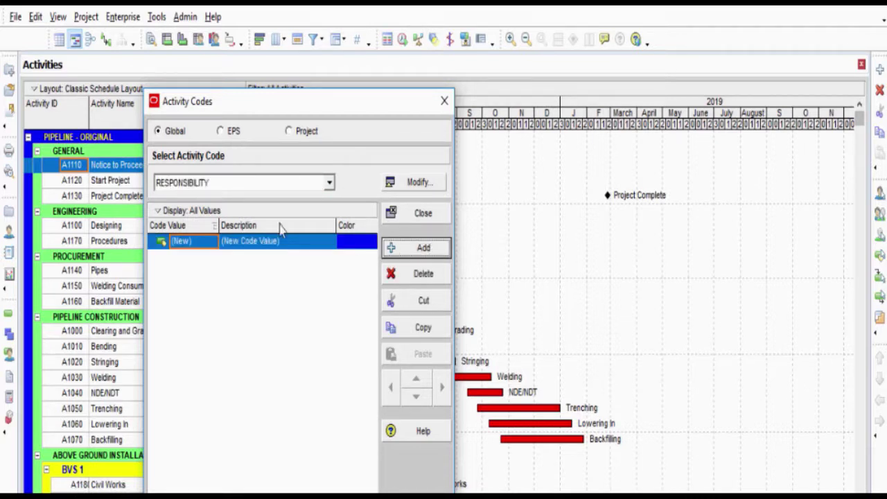
click(198, 241)
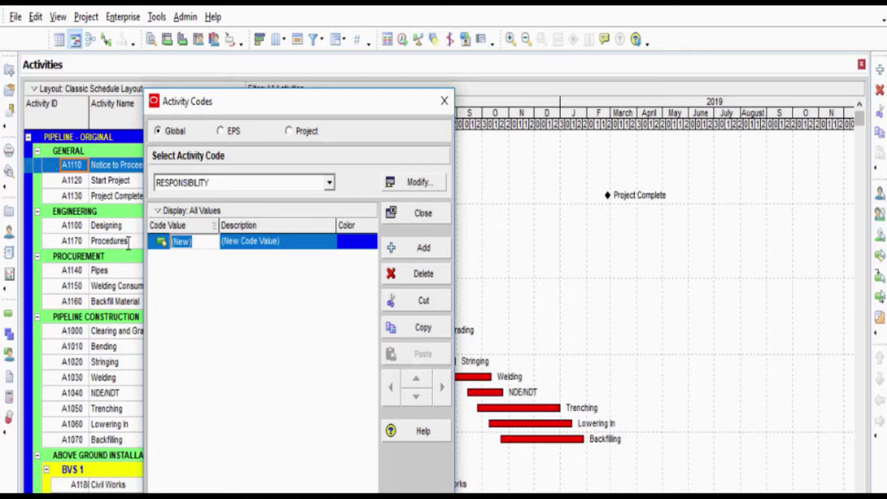
text(MEC)
key(Return)
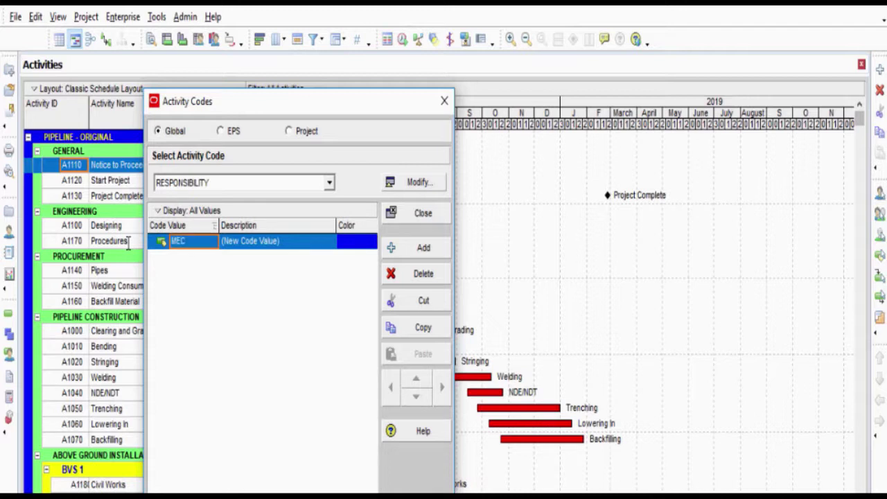
click(290, 244)
text(M)
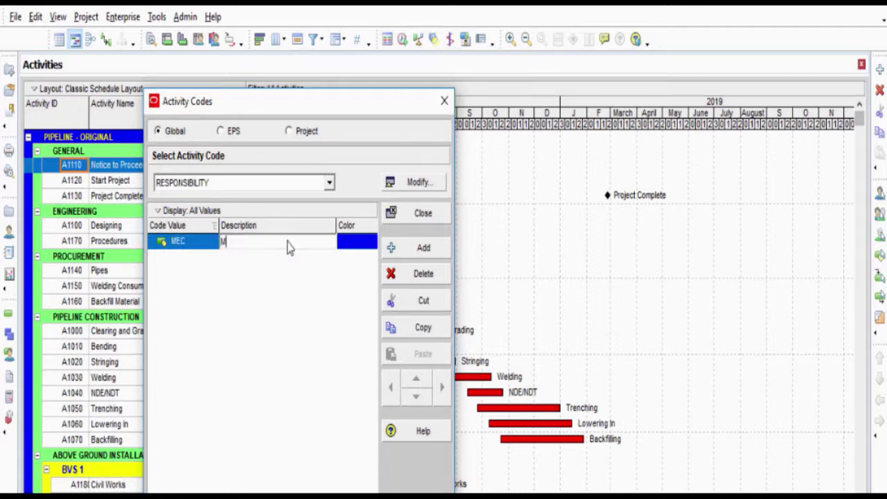
text(ECHANICAL ENGINEER)
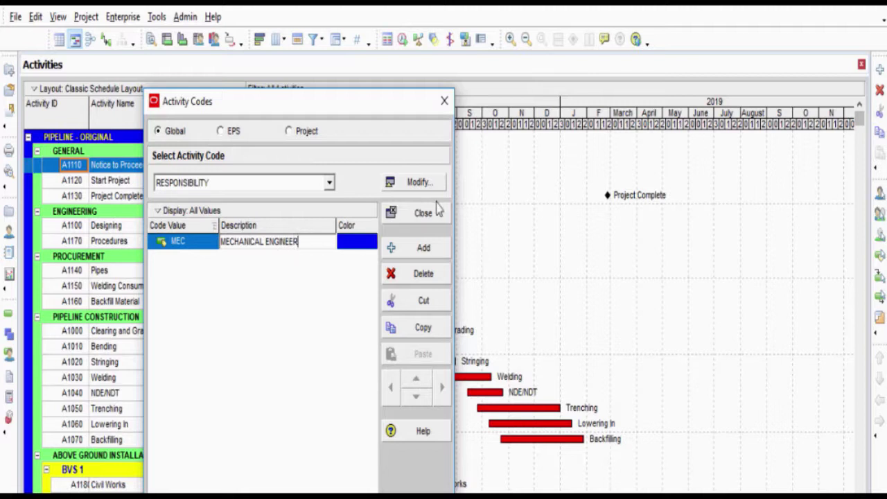
Add the second value CIV described as CIVIL ENGINEER and return to the schedule
click(422, 247)
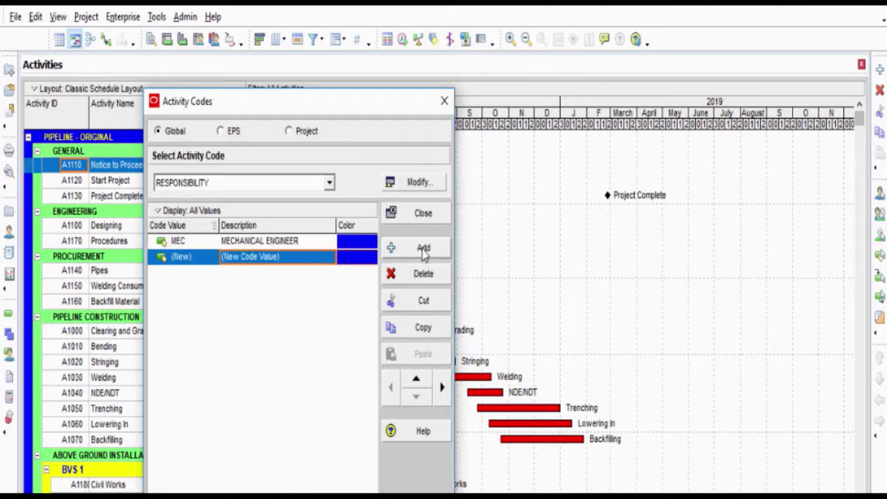
click(200, 263)
text(C)
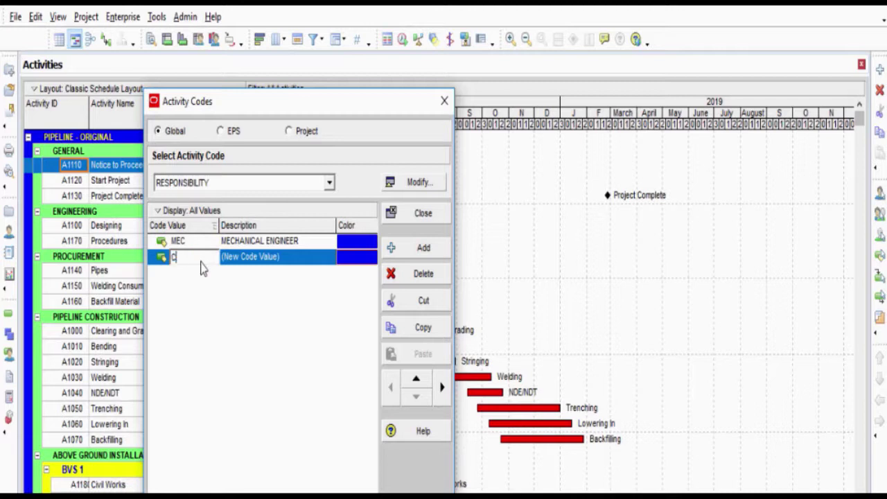
text(IV)
click(296, 260)
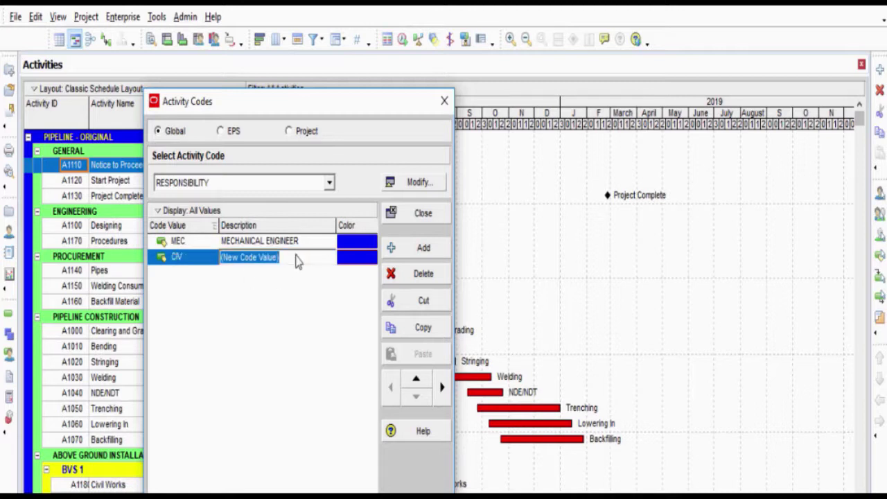
text(CIVIL )
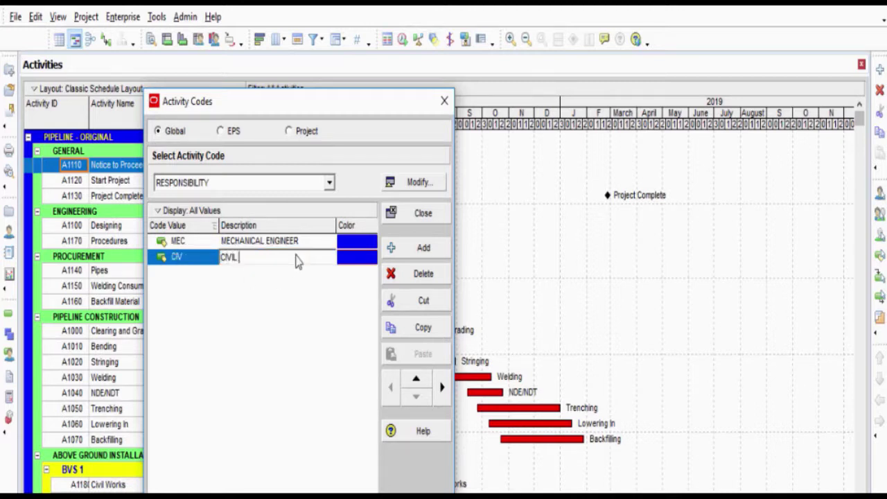
text(ENGINEER)
click(253, 242)
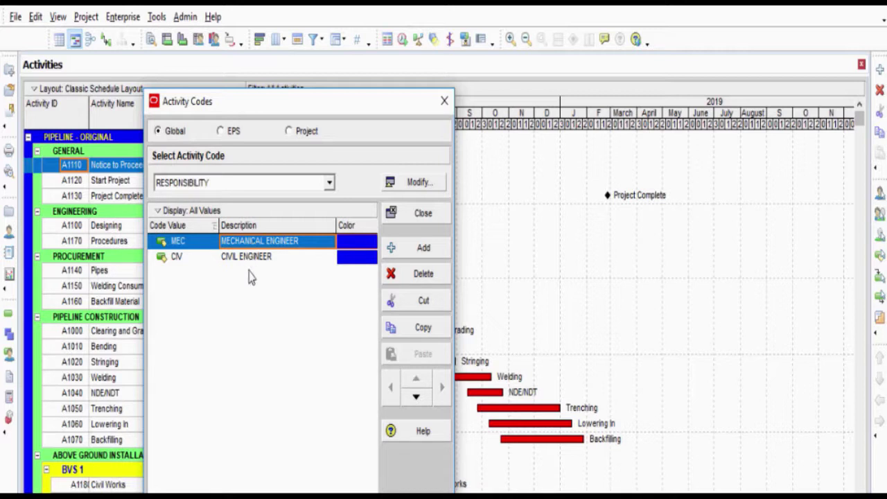
click(252, 261)
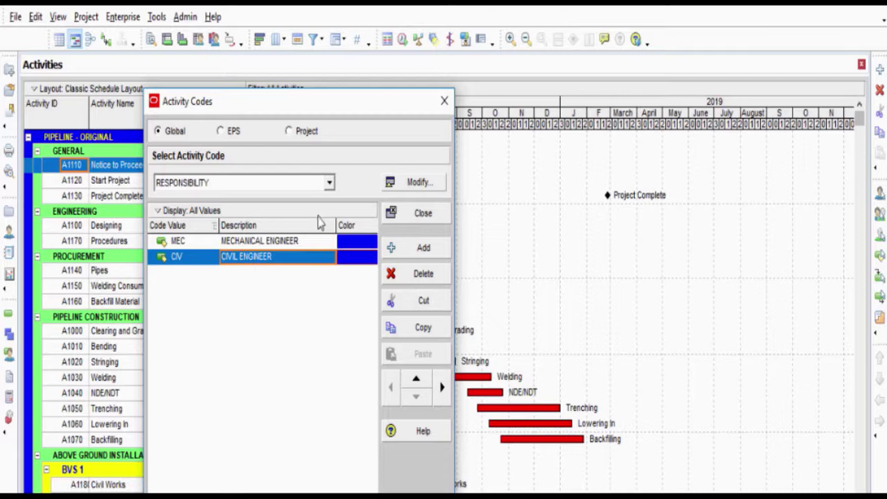
click(424, 215)
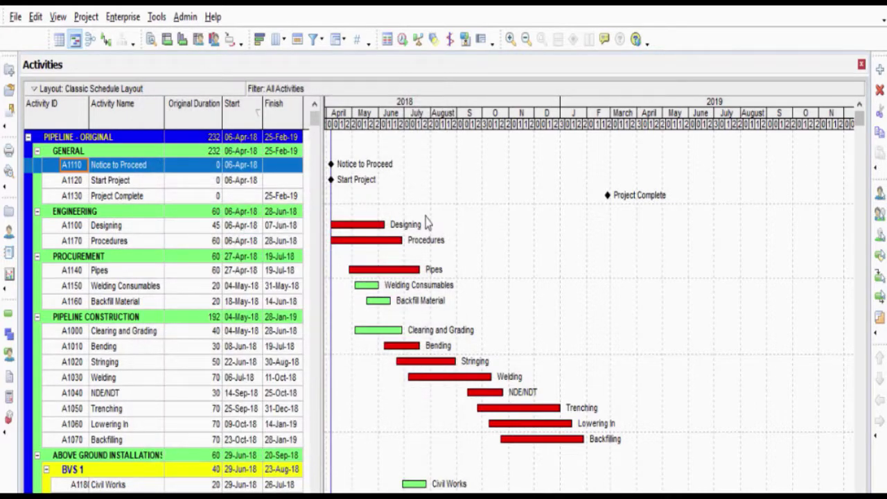
Show an enlarged Details pane for Start Project and review its Resources, Codes and Relationships tabs
click(281, 180)
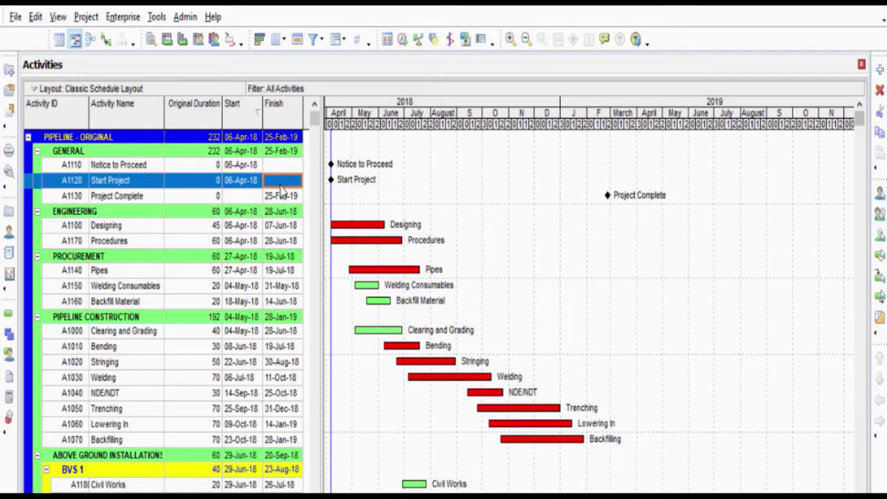
click(87, 16)
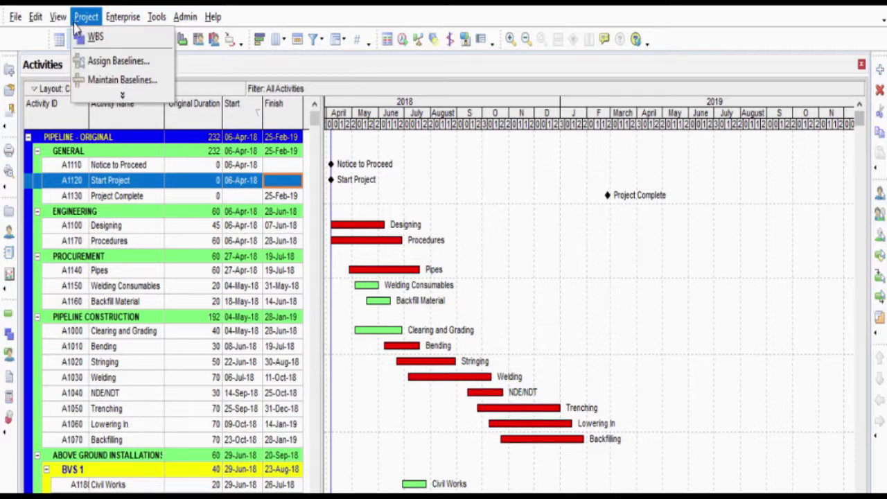
mouse_move(58, 17)
mouse_move(125, 56)
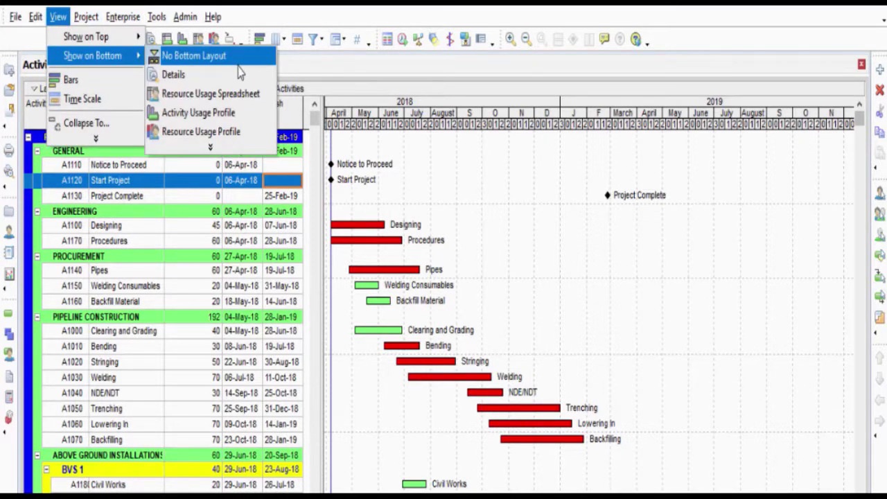
click(238, 74)
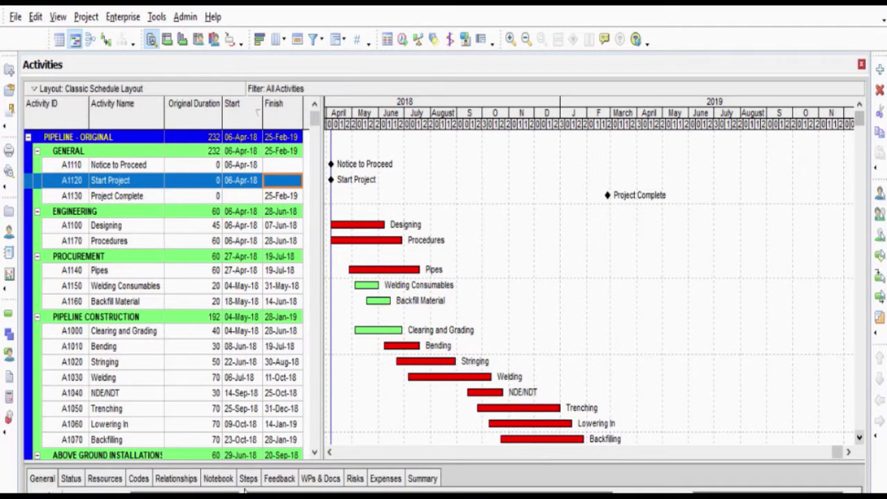
drag(248, 463, 221, 368)
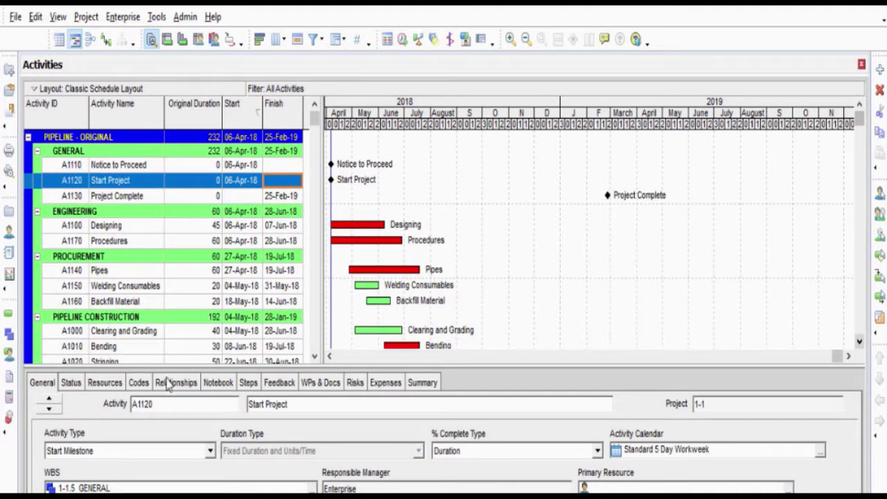
click(104, 386)
click(147, 386)
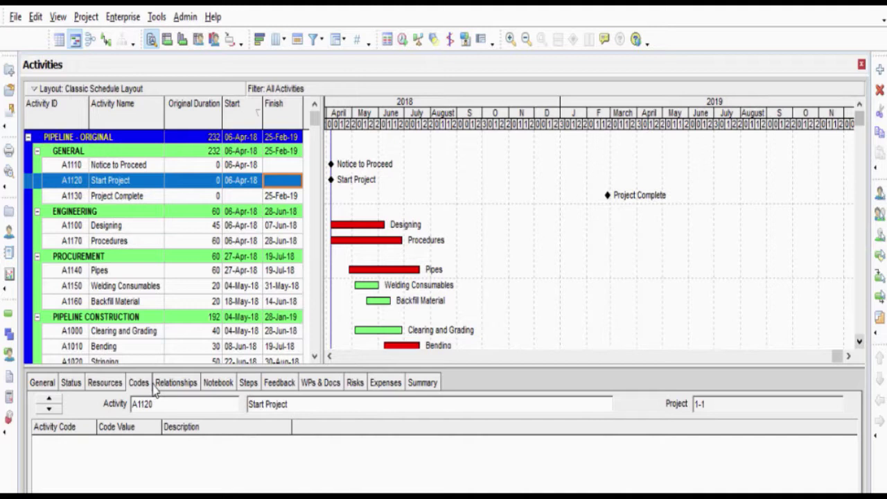
click(168, 385)
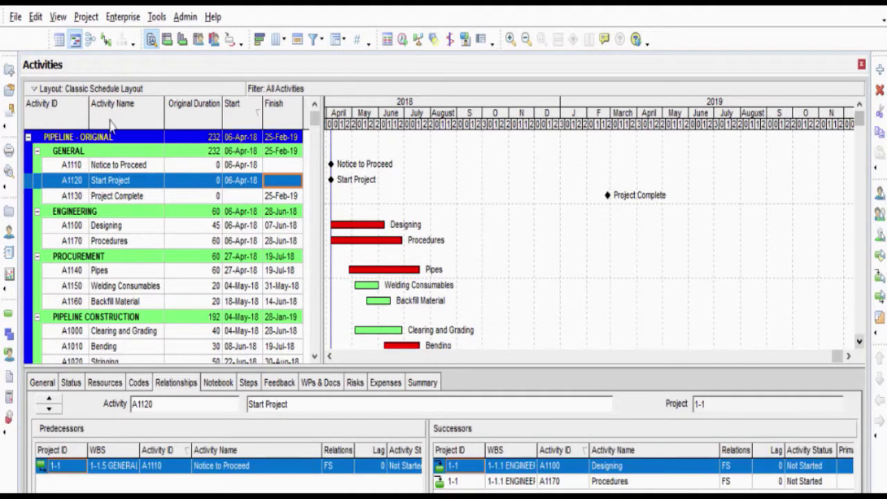
Hide the bottom details pane and widen the activity table beside the Gantt chart
click(57, 16)
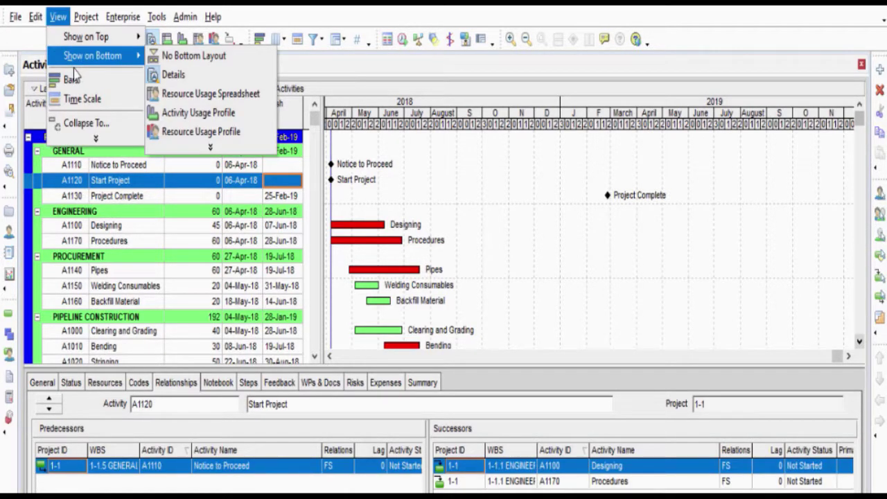
click(196, 67)
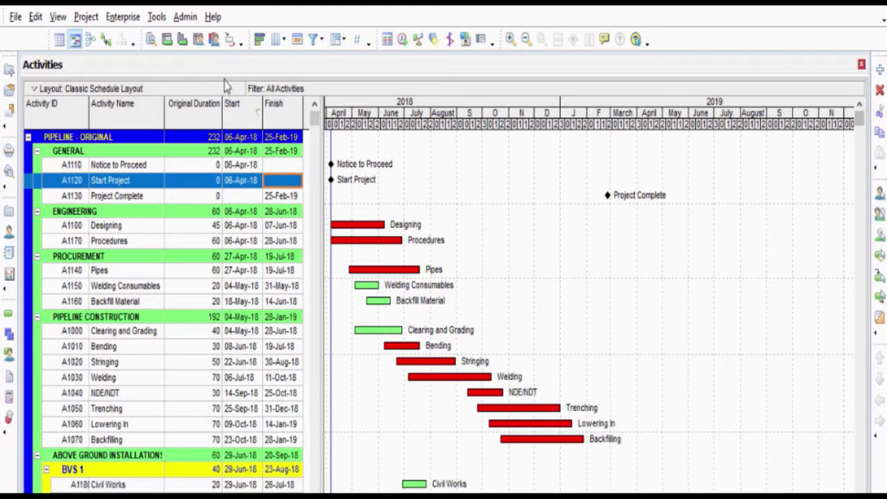
drag(321, 111, 459, 113)
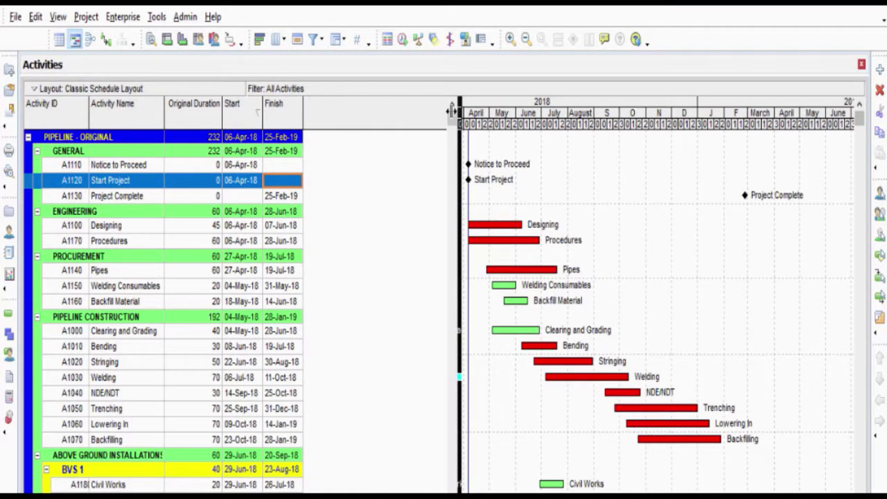
Add the global RESPONSIBILITY activity code as a table column placed after Finish
click(58, 18)
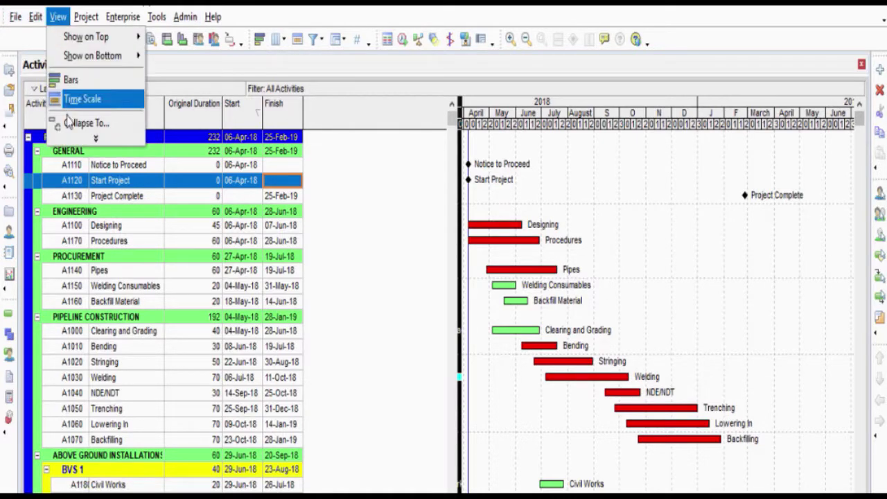
click(96, 138)
click(72, 142)
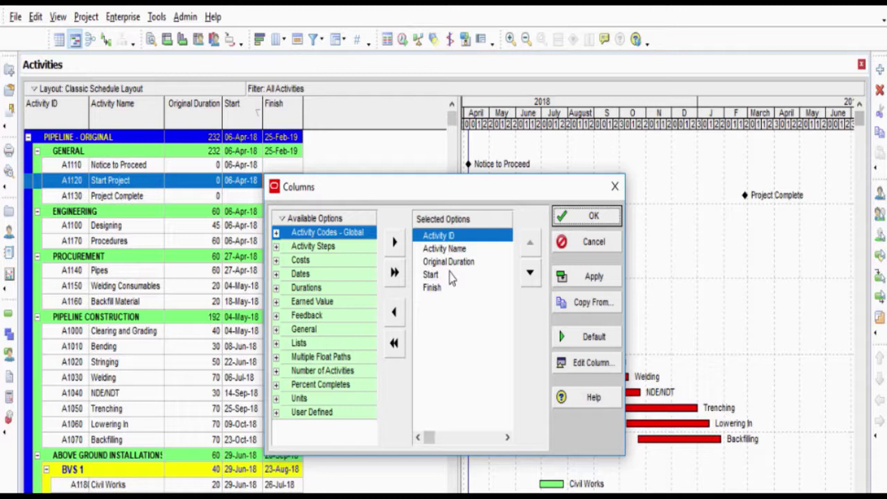
click(320, 383)
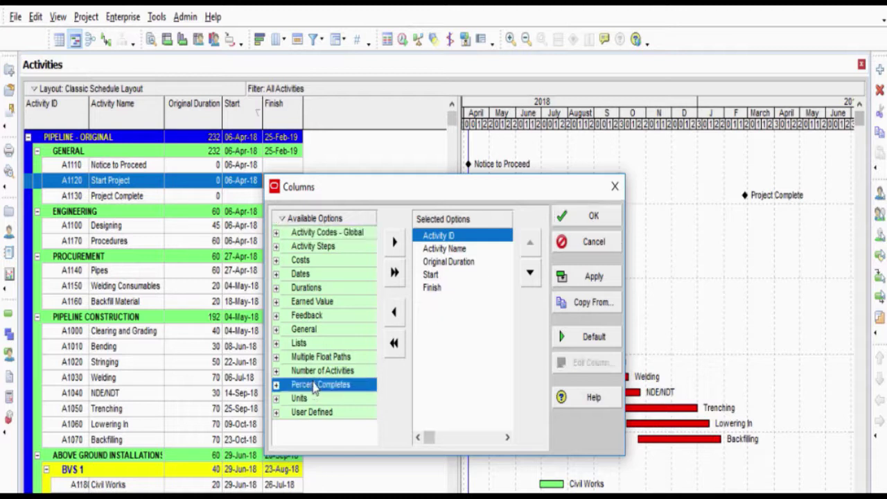
click(276, 234)
click(309, 248)
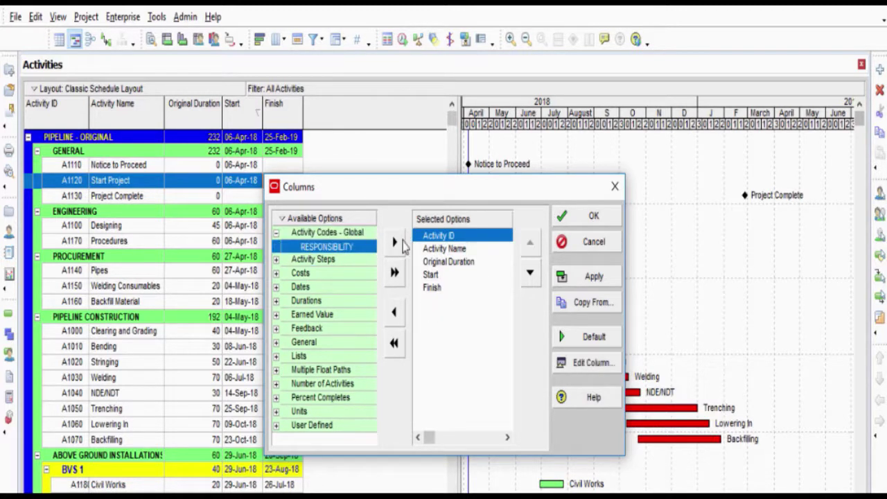
click(395, 242)
drag(446, 249, 432, 305)
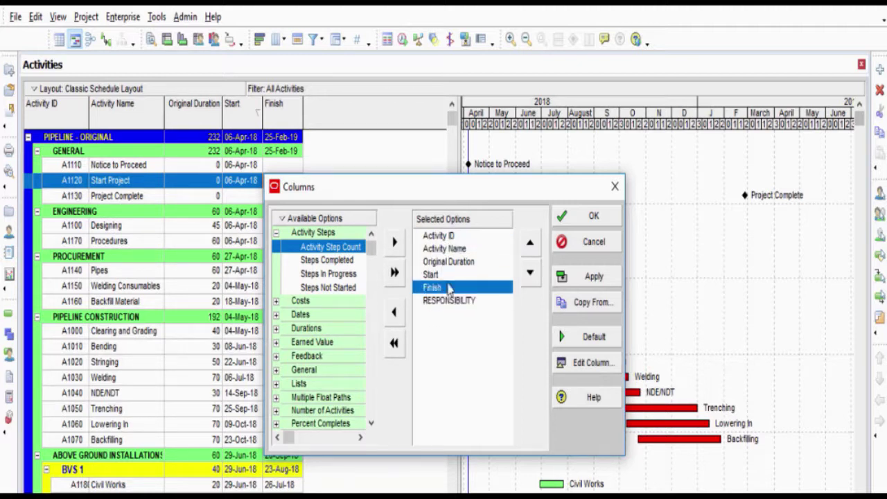
Apply the new RESPONSIBILITY column and drag it wider in the activity table
click(593, 277)
click(594, 217)
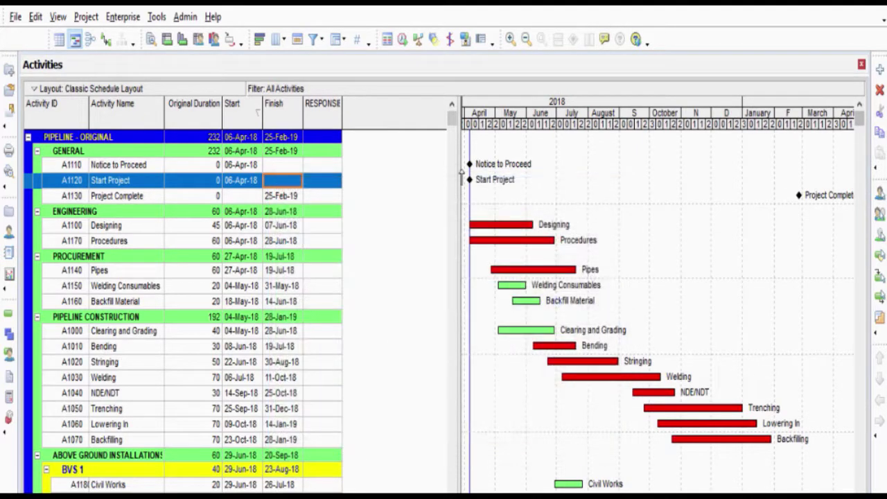
drag(342, 104, 374, 107)
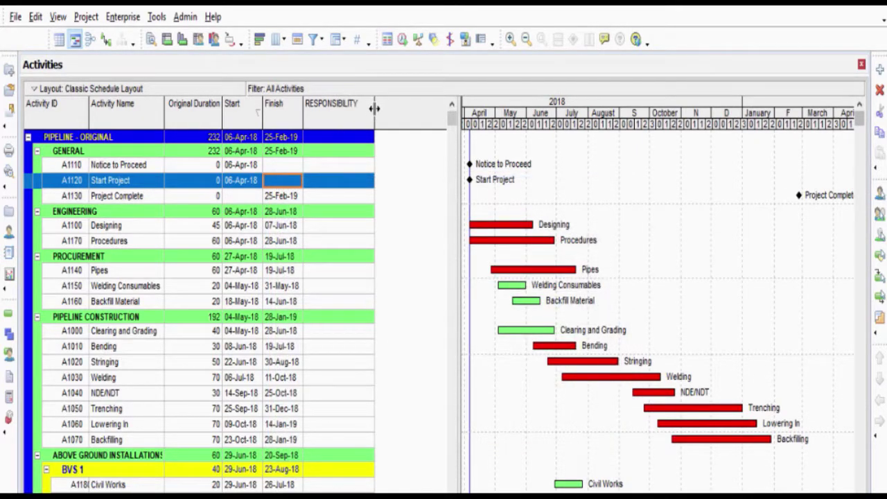
click(320, 336)
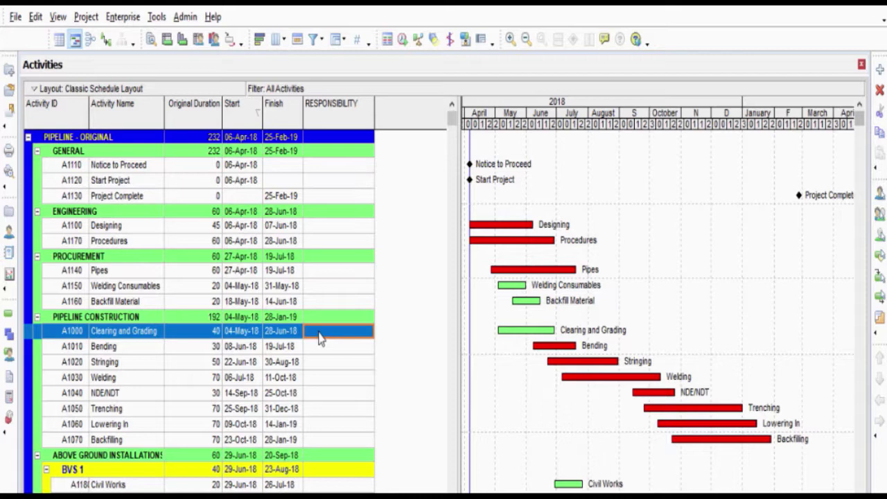
scroll(320, 338, down, 2)
scroll(320, 338, up, 2)
Assign CIV to Clearing and Grading and MEC to Bending, Stringing, Welding and NDE/NDT
double_click(368, 337)
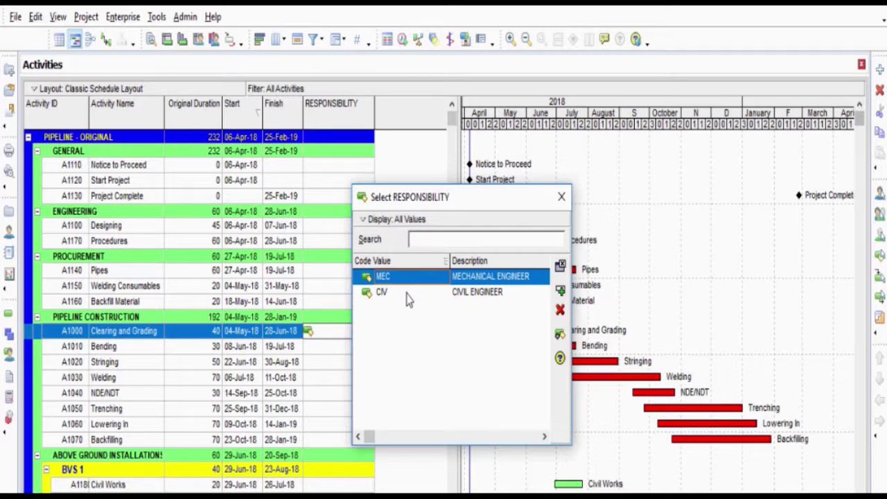
double_click(408, 294)
click(347, 352)
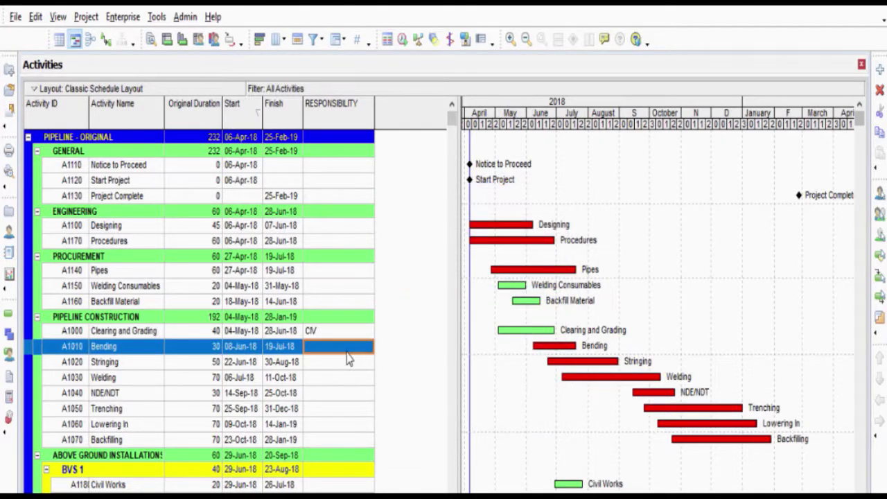
double_click(349, 359)
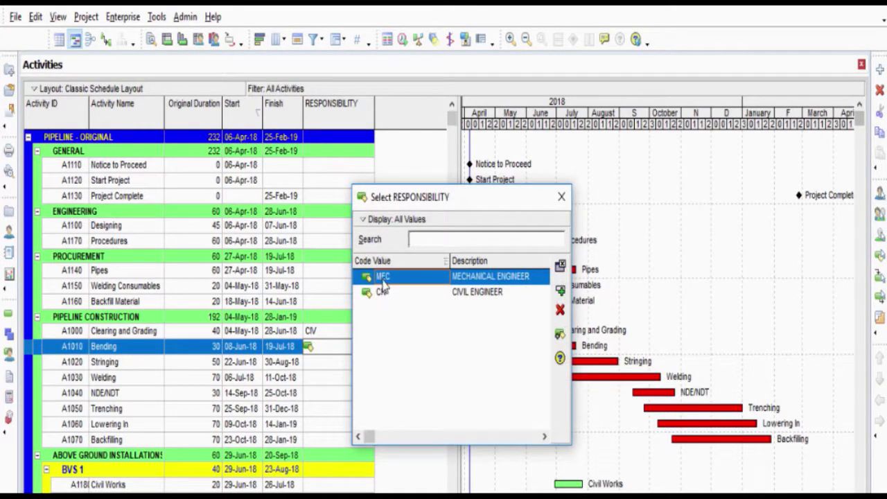
double_click(383, 277)
click(341, 365)
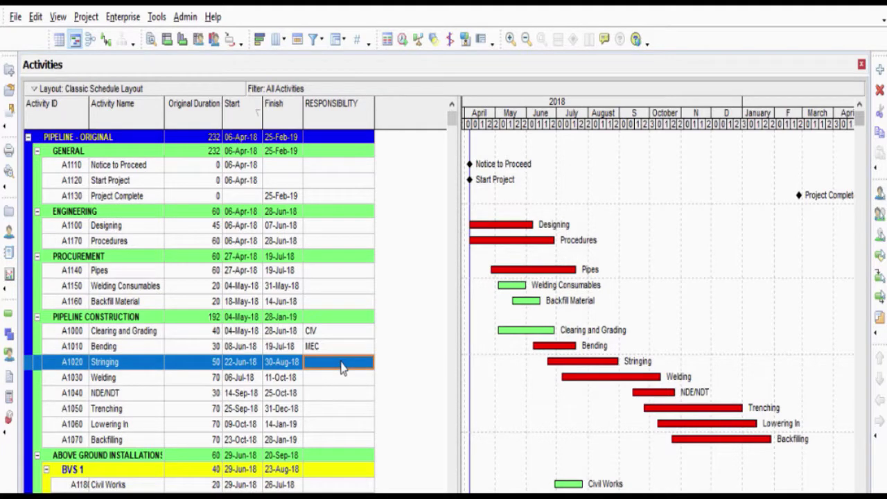
double_click(341, 365)
double_click(385, 279)
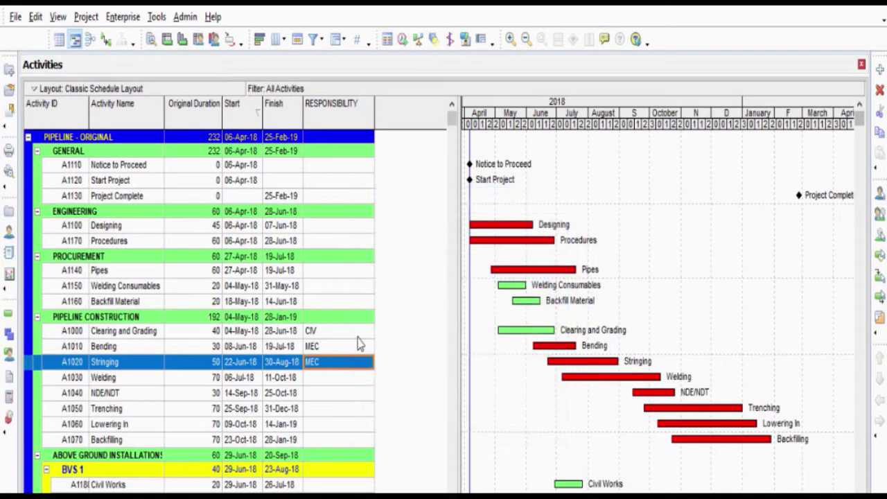
click(315, 377)
double_click(315, 377)
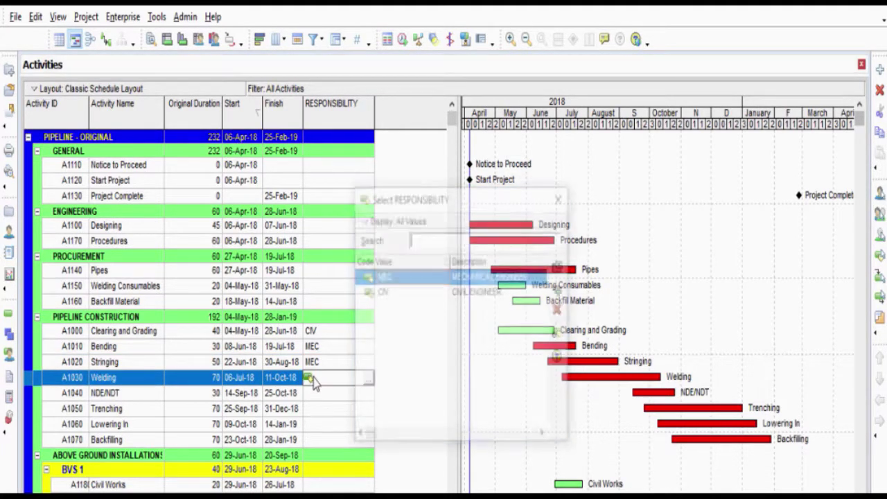
double_click(391, 280)
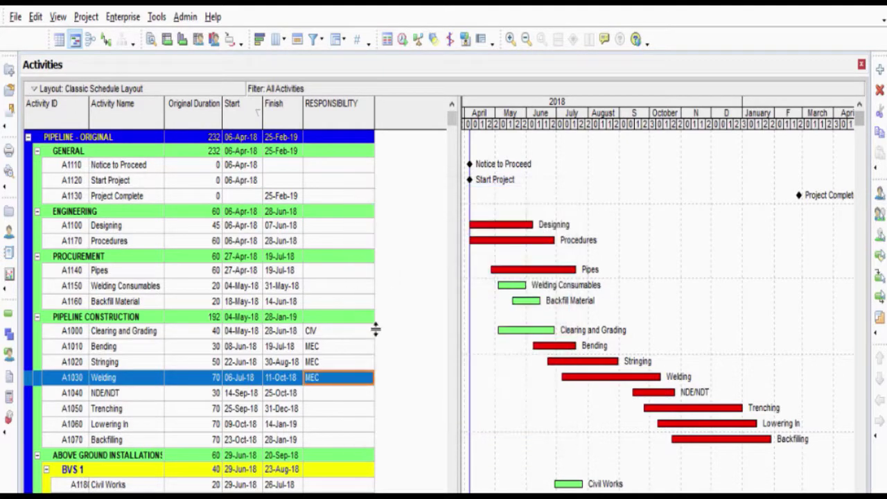
click(351, 395)
double_click(350, 395)
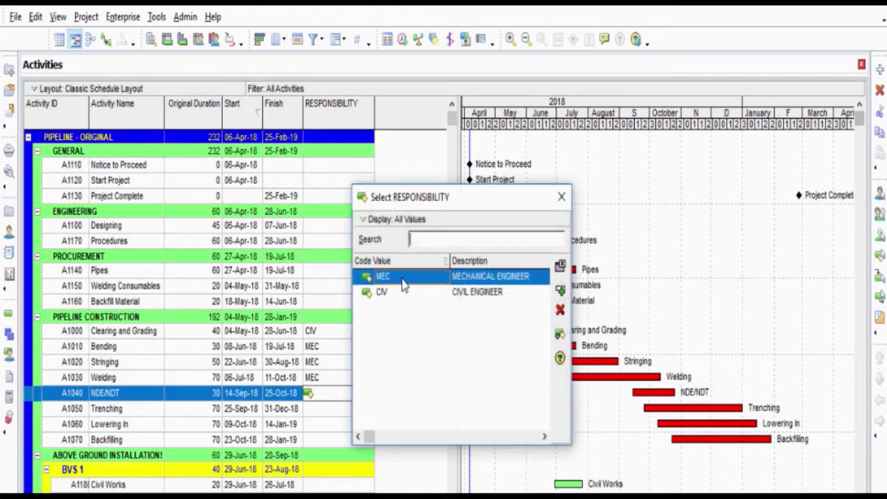
double_click(402, 278)
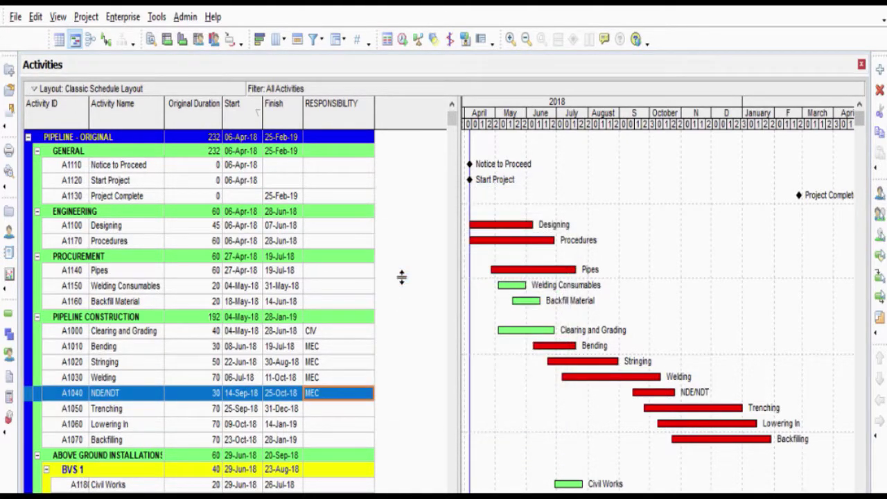
Assign CIV responsibility to Trenching, Lowering In and Backfilling
click(313, 411)
double_click(313, 411)
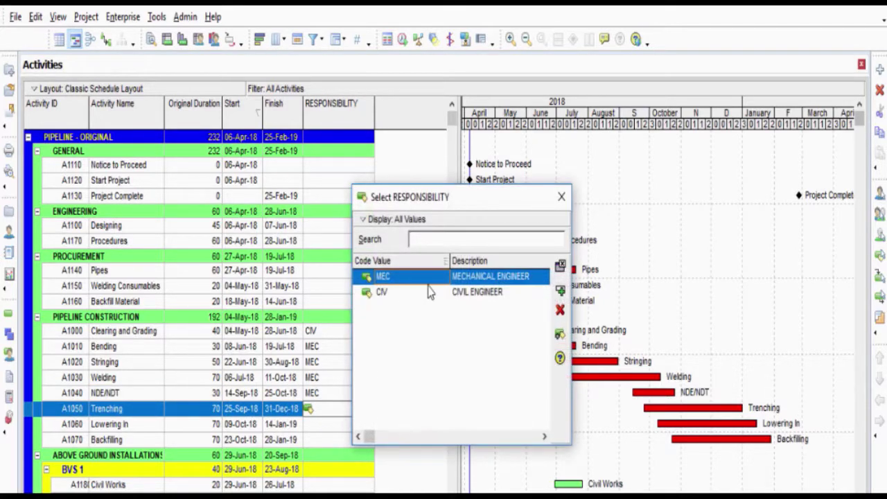
double_click(395, 294)
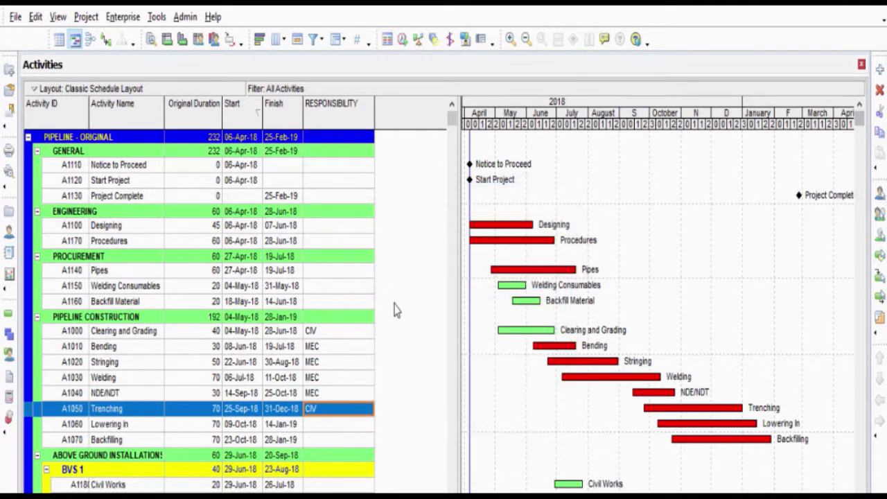
click(348, 425)
double_click(348, 425)
double_click(393, 294)
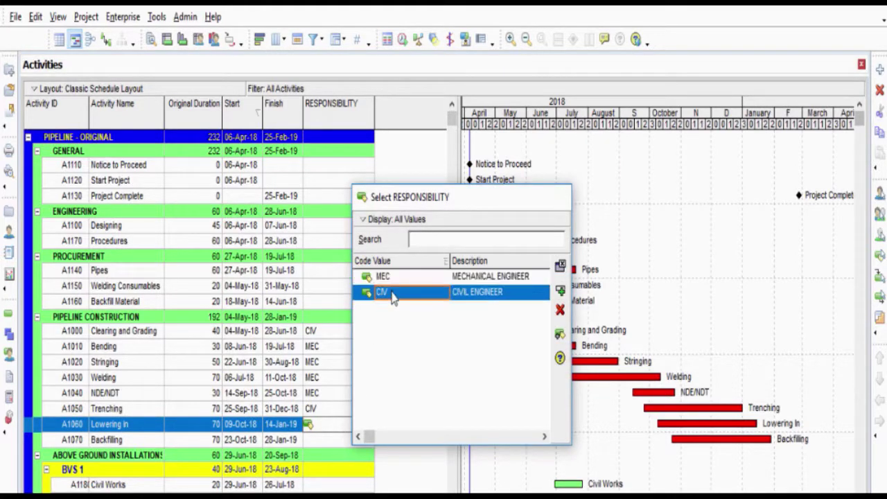
click(345, 442)
double_click(345, 441)
click(402, 293)
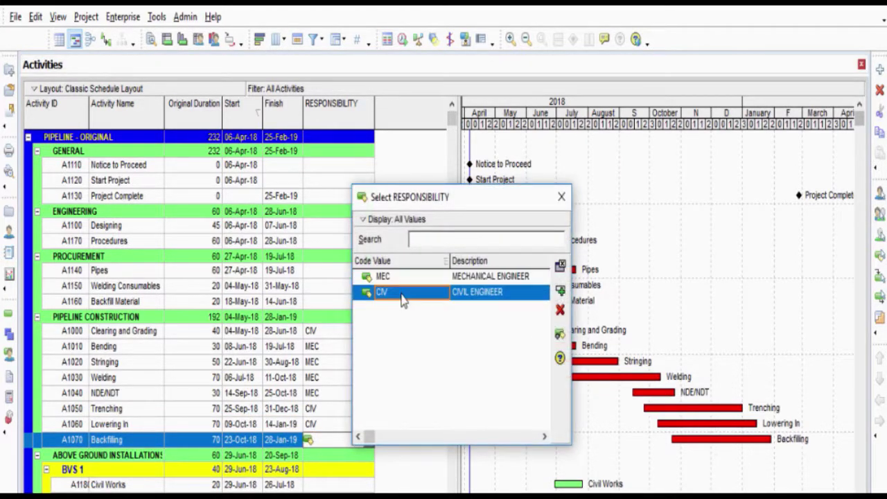
double_click(402, 294)
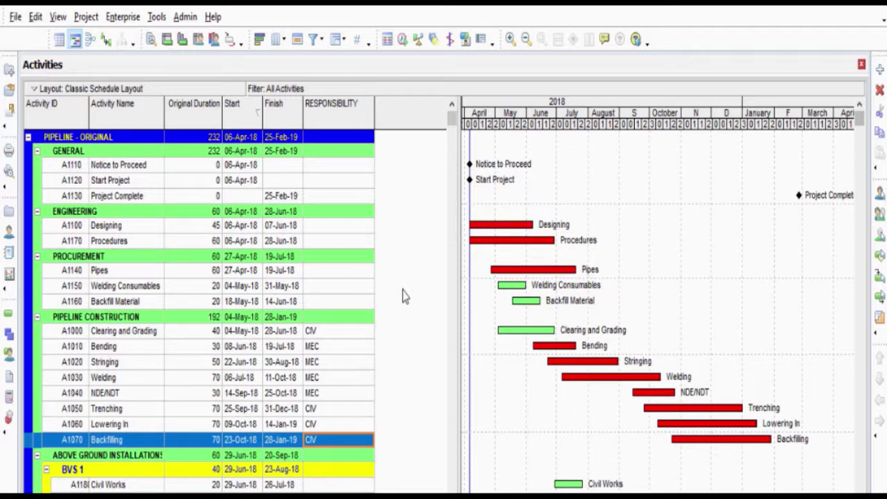
Open the Filters dialog via View > Filter By and start a new filter definition
click(317, 333)
scroll(318, 336, down, 2)
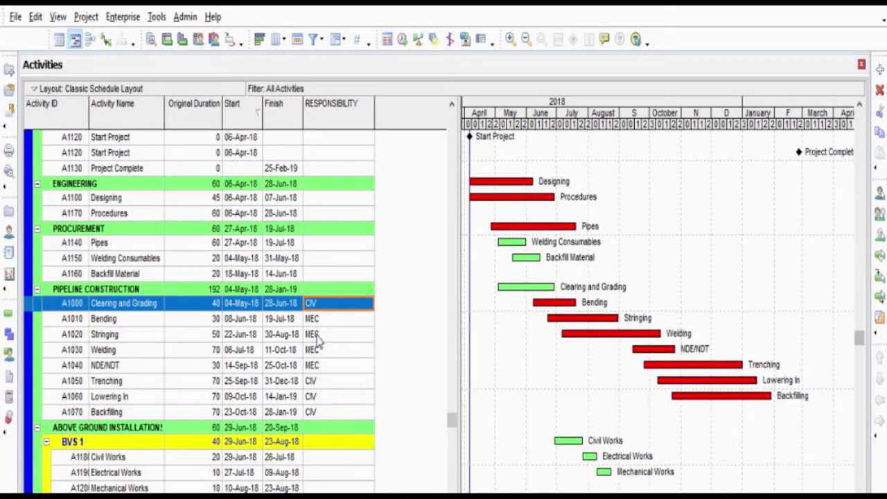
scroll(317, 336, up, 2)
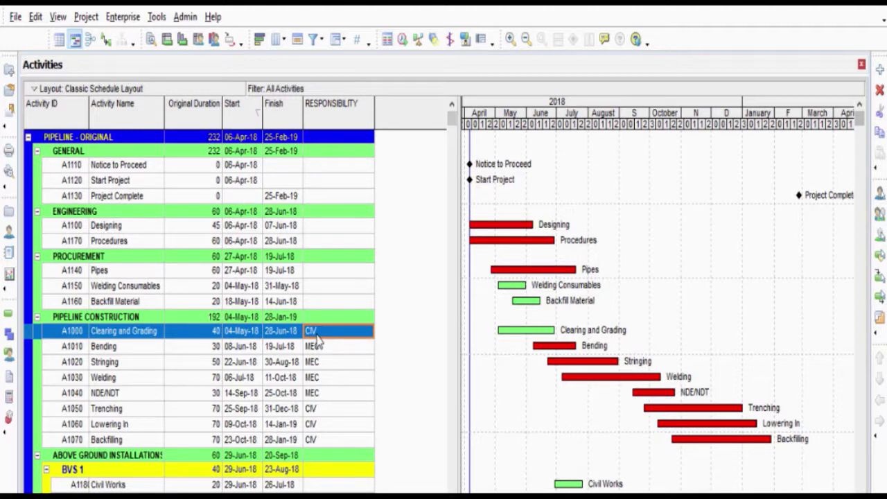
click(58, 17)
click(78, 139)
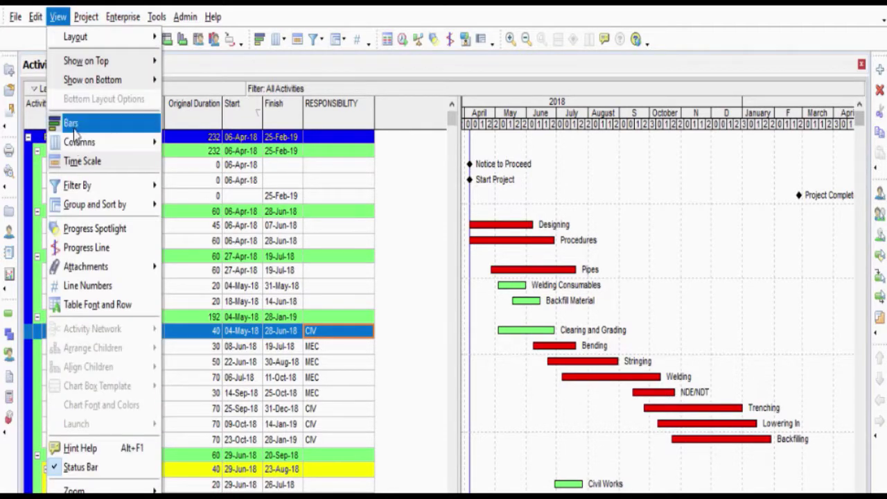
click(75, 188)
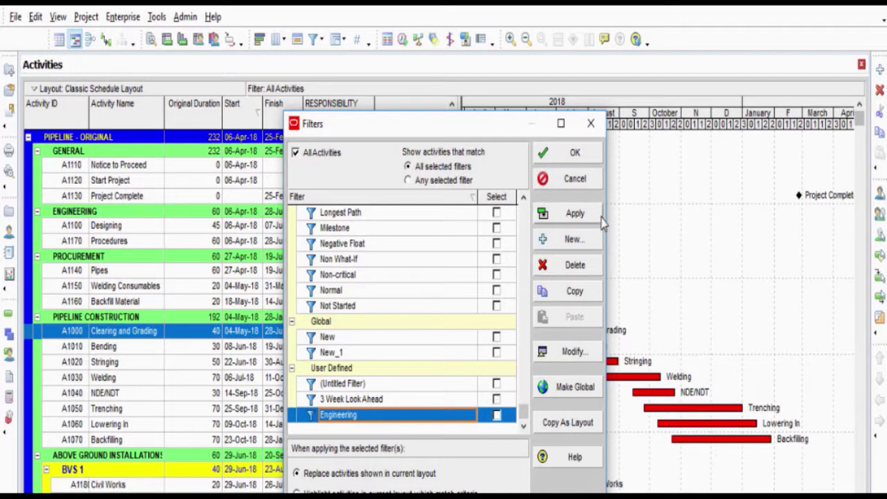
click(564, 238)
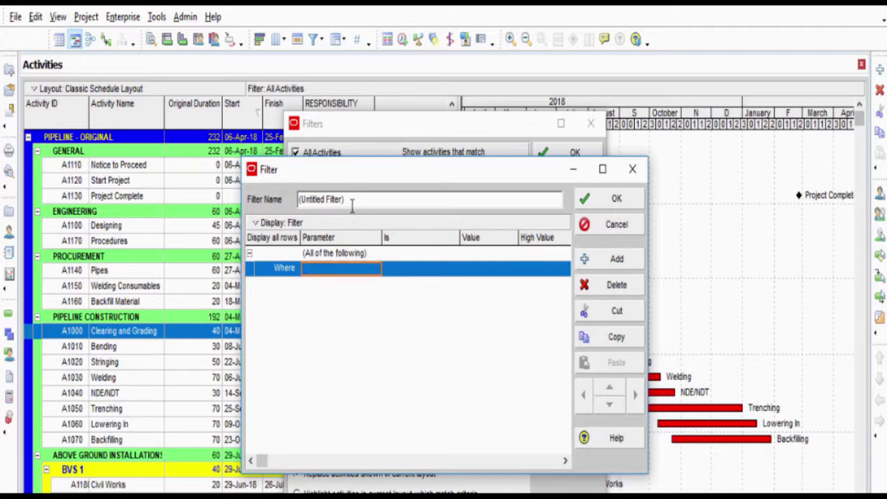
Name the filter 'Mechanical Works' and set its condition parameter to RESPONSIBILITY
drag(350, 200, 300, 200)
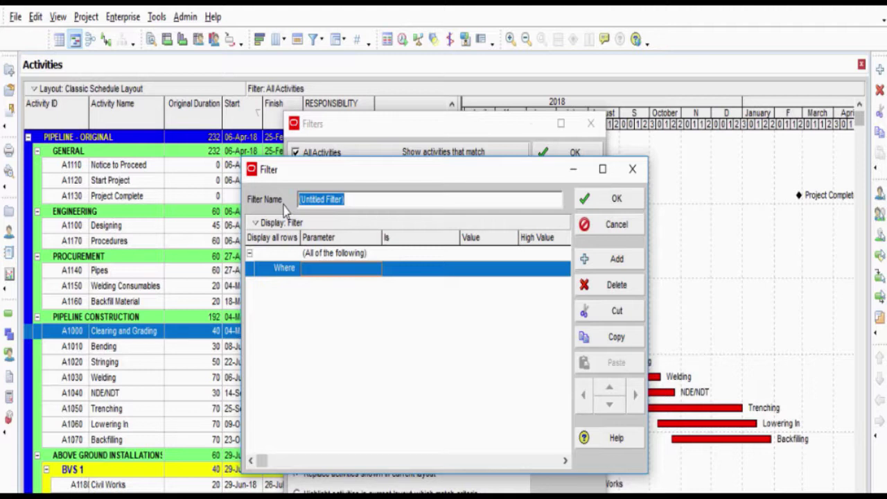
text(Mec)
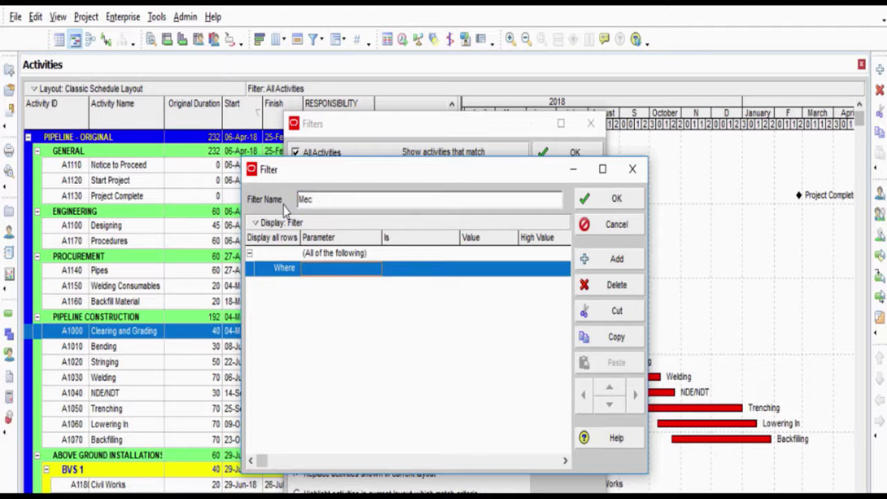
text(hanical Works)
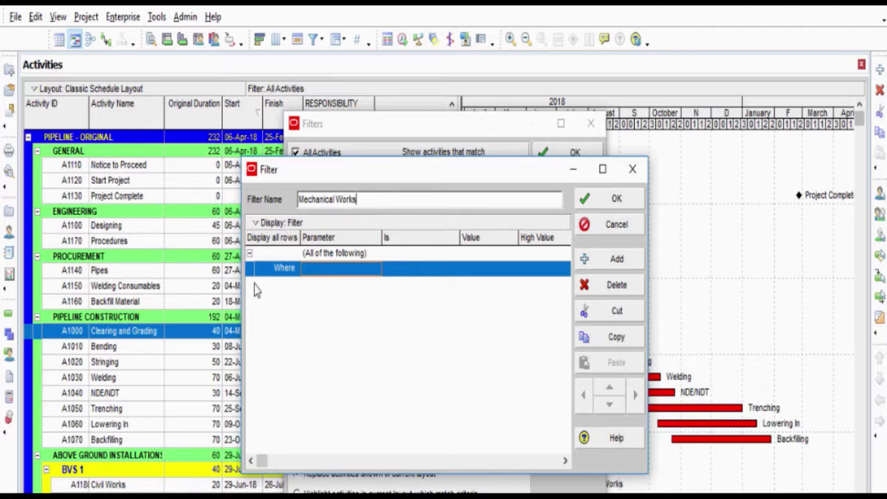
click(339, 272)
click(338, 274)
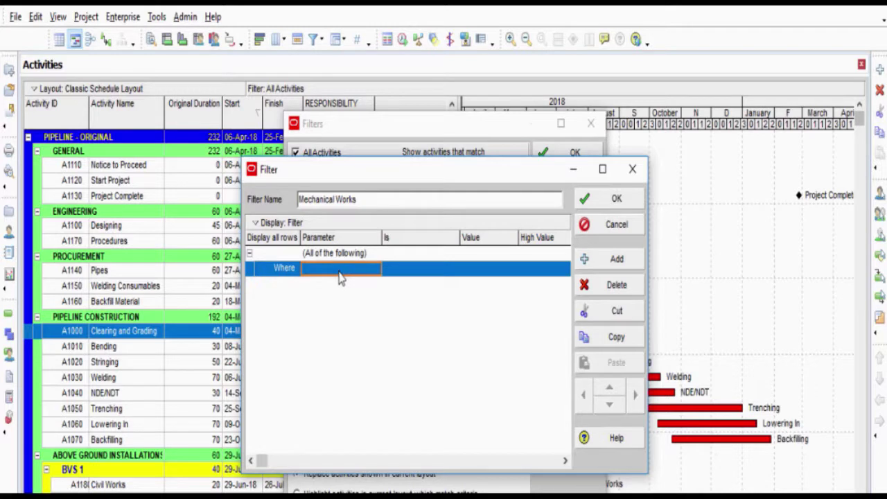
click(373, 270)
drag(377, 305, 376, 343)
click(363, 359)
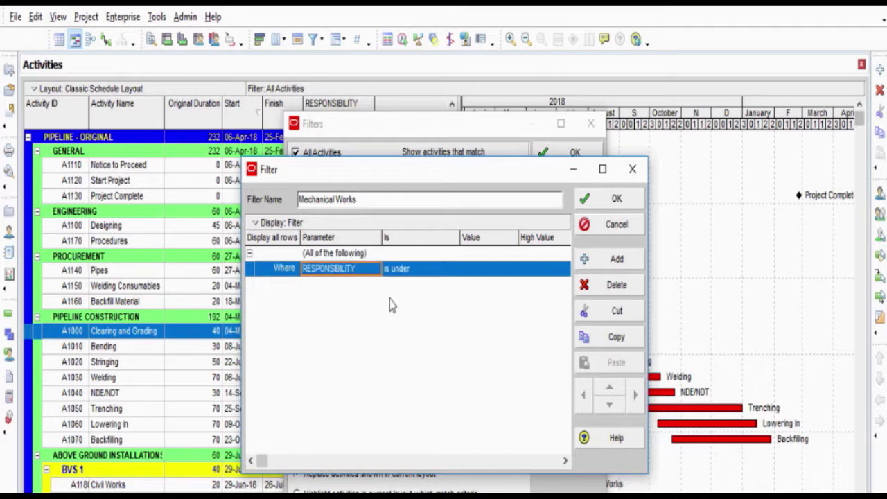
Complete the condition as equals MEC, then save and apply the Mechanical Works filter
click(410, 275)
click(410, 275)
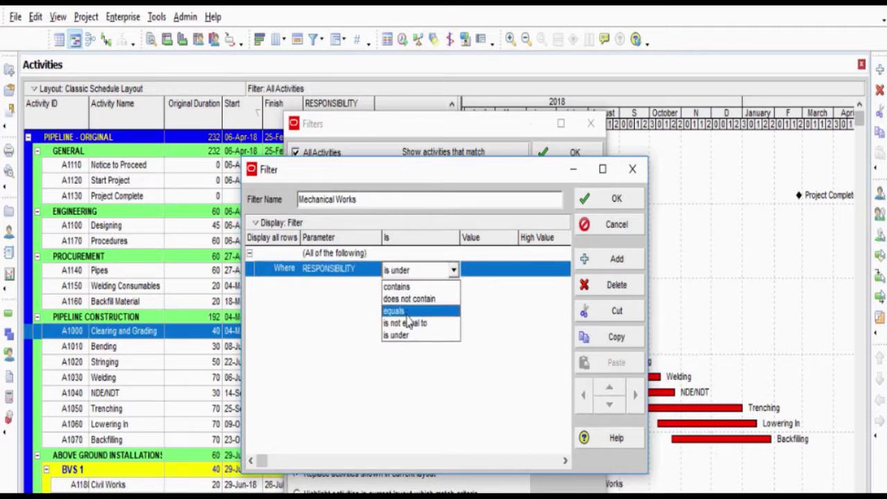
click(407, 312)
click(478, 270)
click(466, 269)
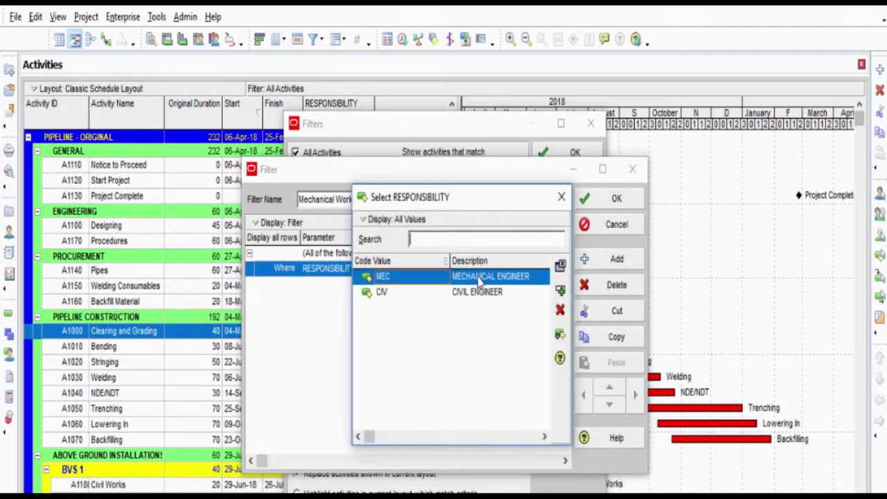
double_click(407, 279)
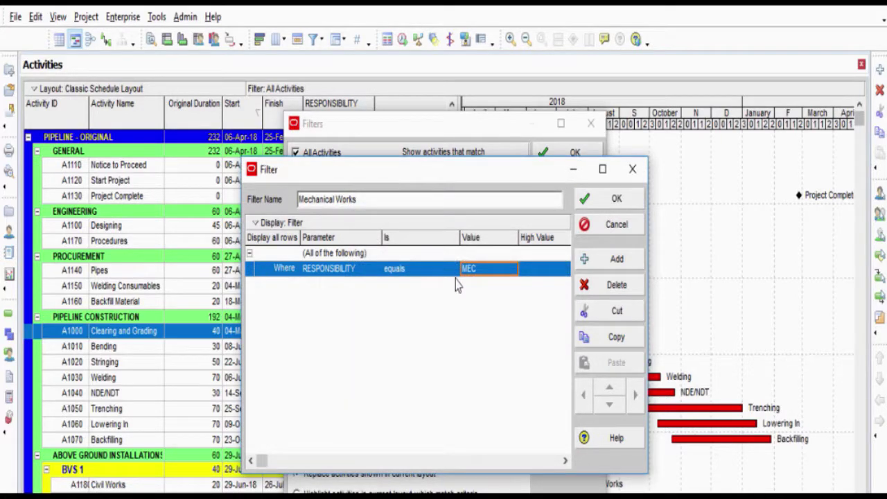
click(617, 200)
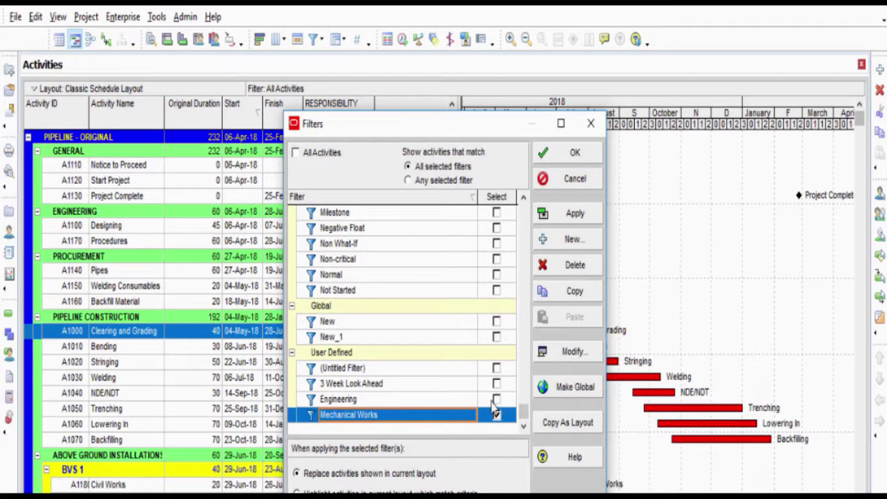
click(575, 214)
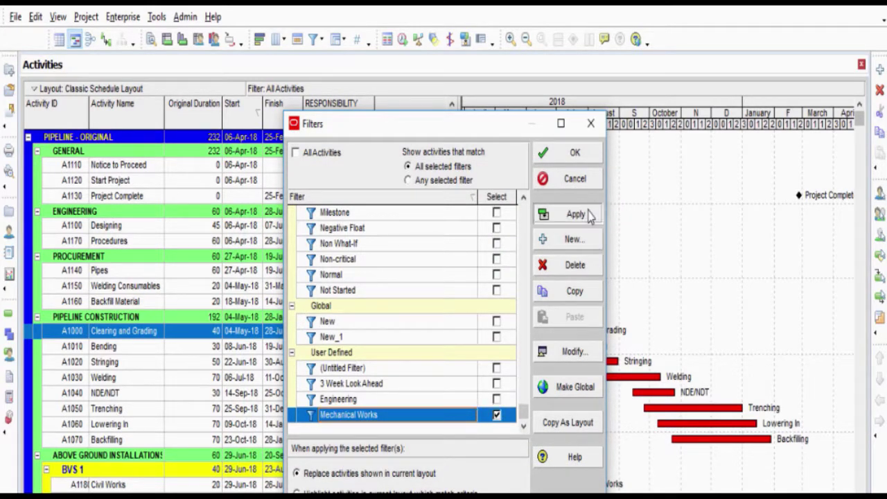
Check the four filtered MEC activities and stretch the Gantt timescale to widen their bars
click(574, 154)
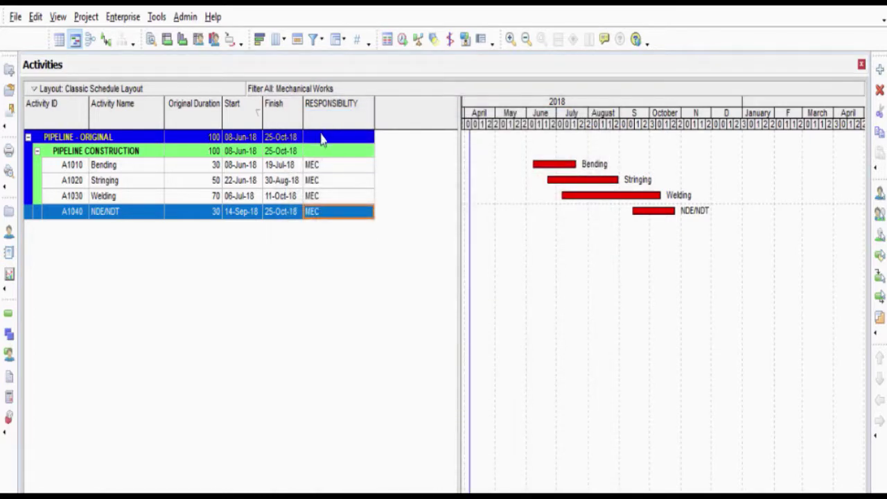
click(312, 166)
click(312, 182)
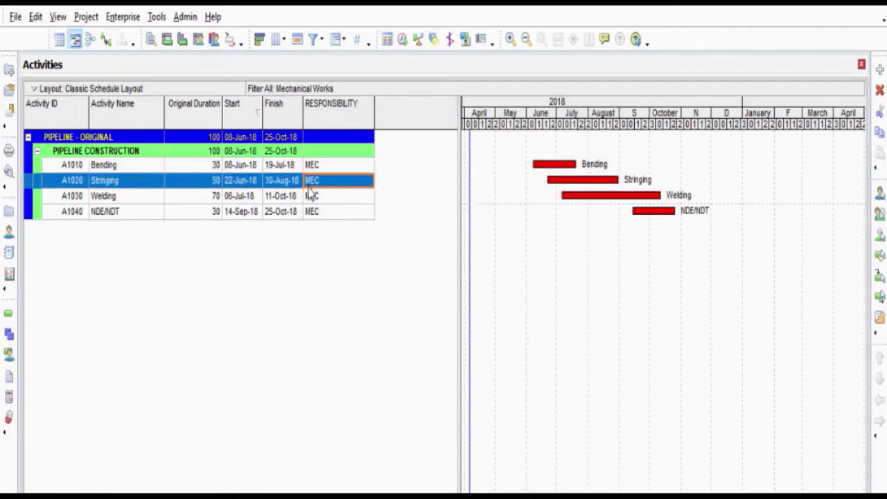
click(312, 197)
click(312, 214)
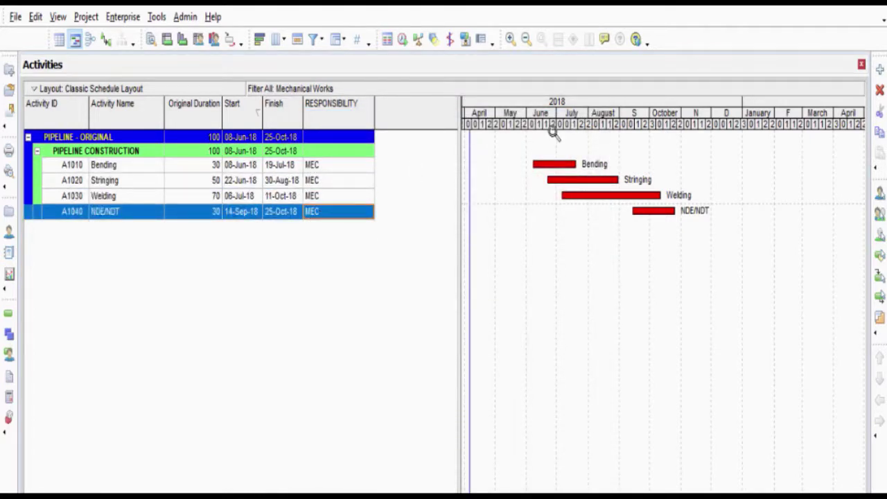
drag(550, 129, 575, 186)
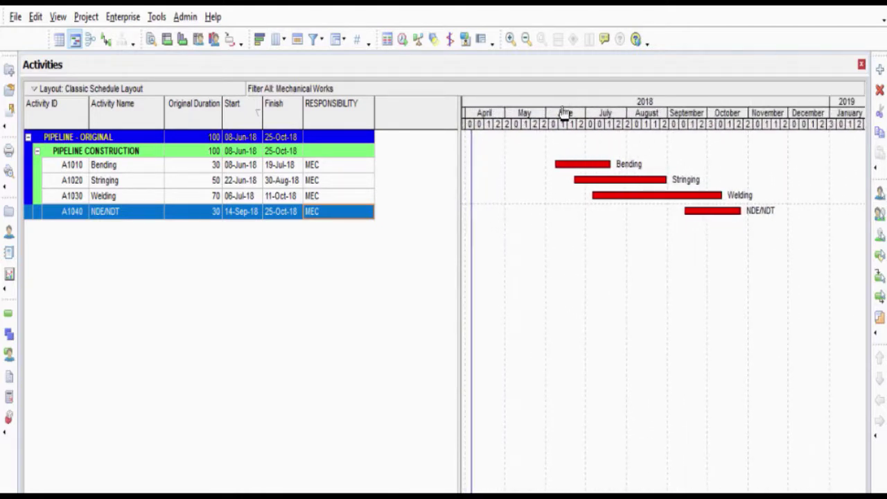
mouse_move(564, 113)
mouse_down()
mouse_move(503, 121)
mouse_move(568, 111)
mouse_move(560, 112)
mouse_up()
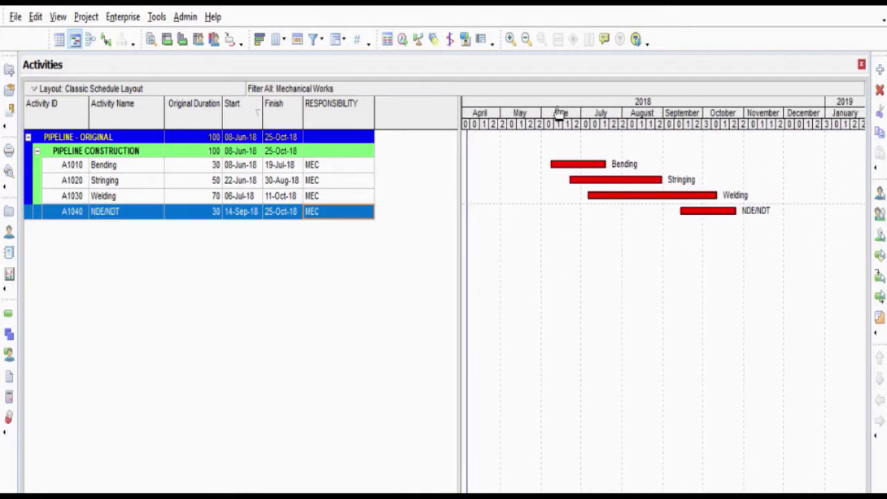